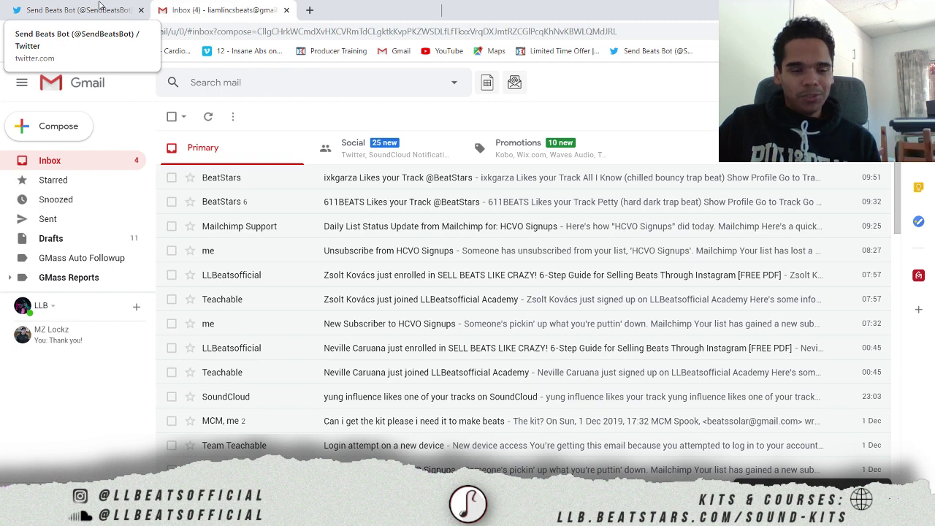
- Switch to the Send Beats Bot Twitter profile and zoom the page far out so many tweets fit on screen
left_click(100, 6)
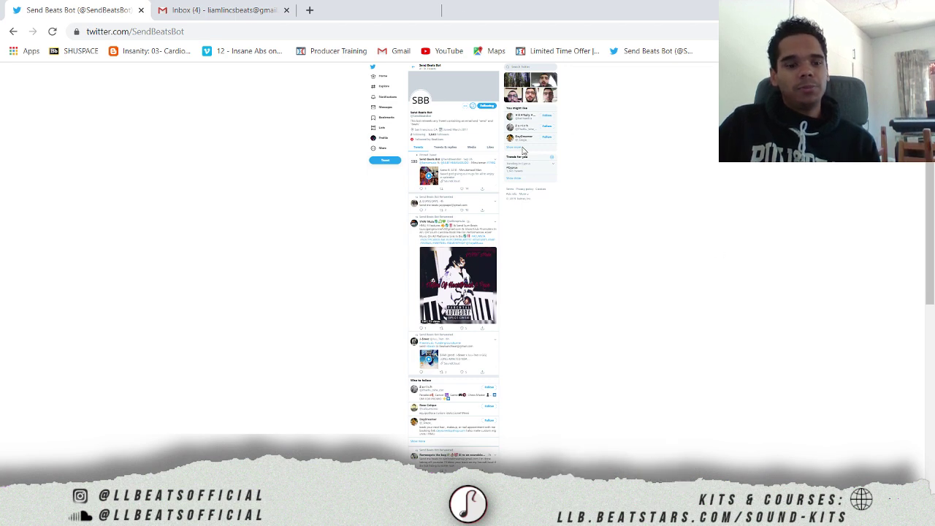
key("ctrl+0")
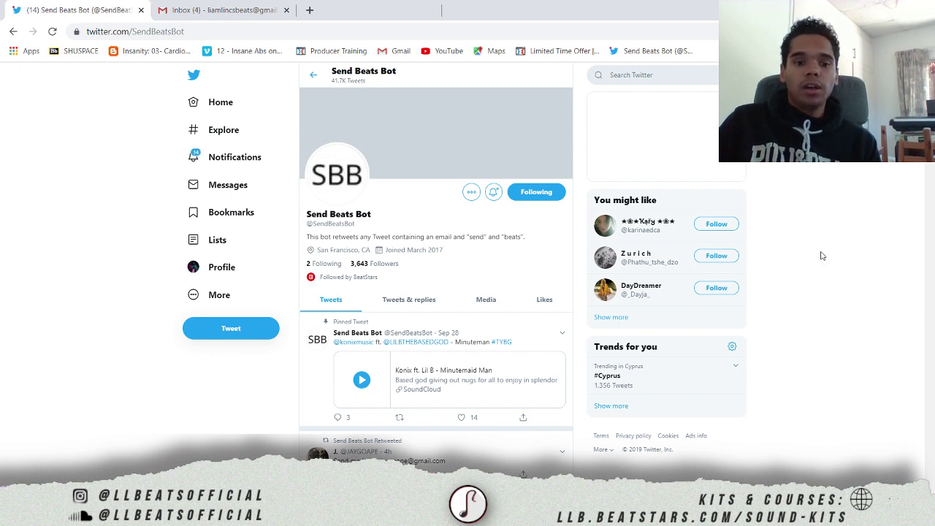
key("ctrl+minus")
key("ctrl+minus")
key("ctrl+minus")
key("ctrl+minus")
key("ctrl+minus")
key("ctrl+minus")
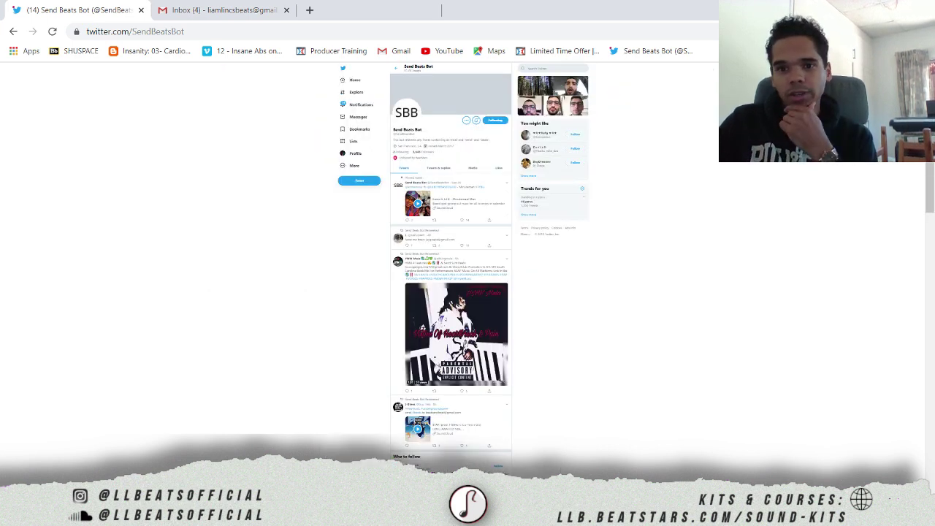
mouse_move(667, 457)
left_click(658, 435)
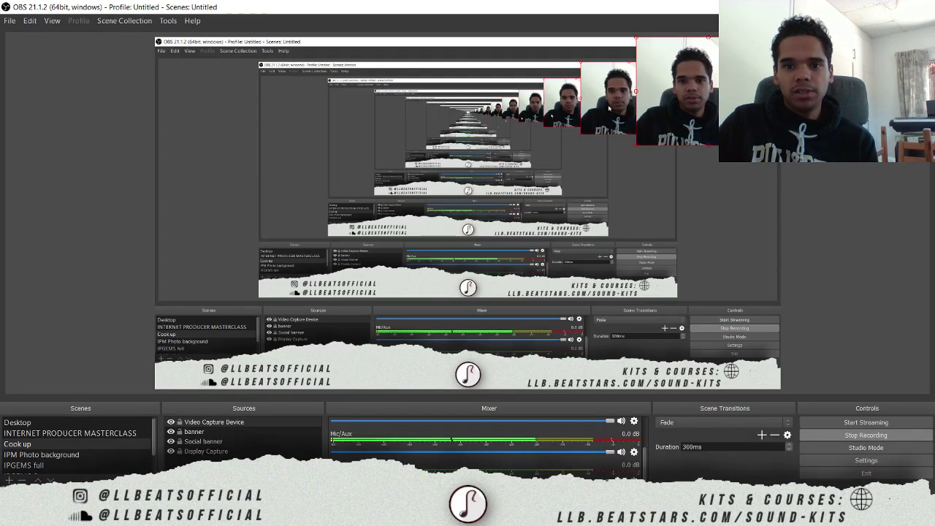
left_click_drag(678, 101, 553, 102)
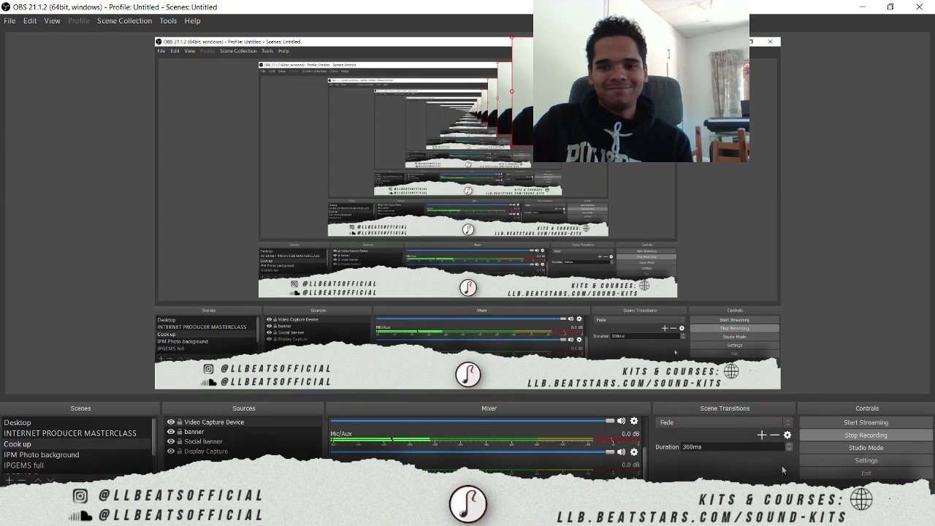
left_click(663, 515)
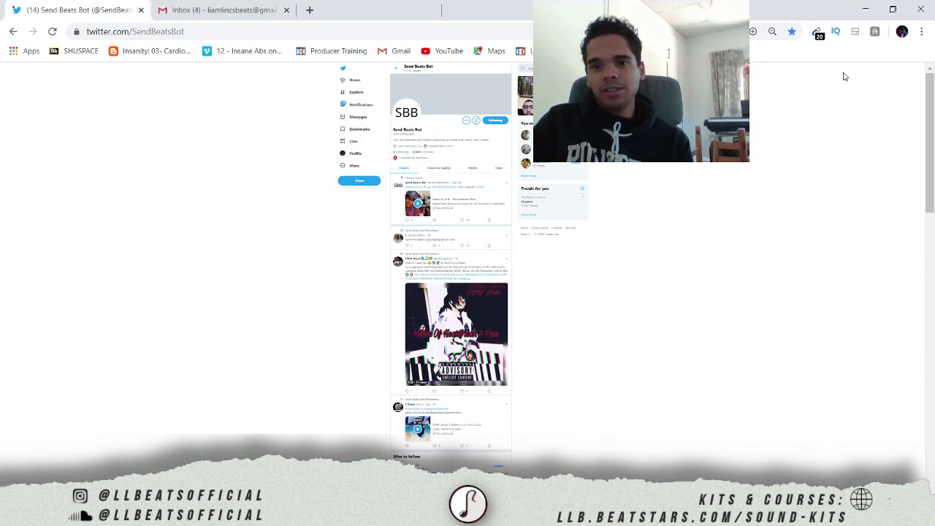
left_click(512, 515)
left_click_drag(575, 114, 699, 114)
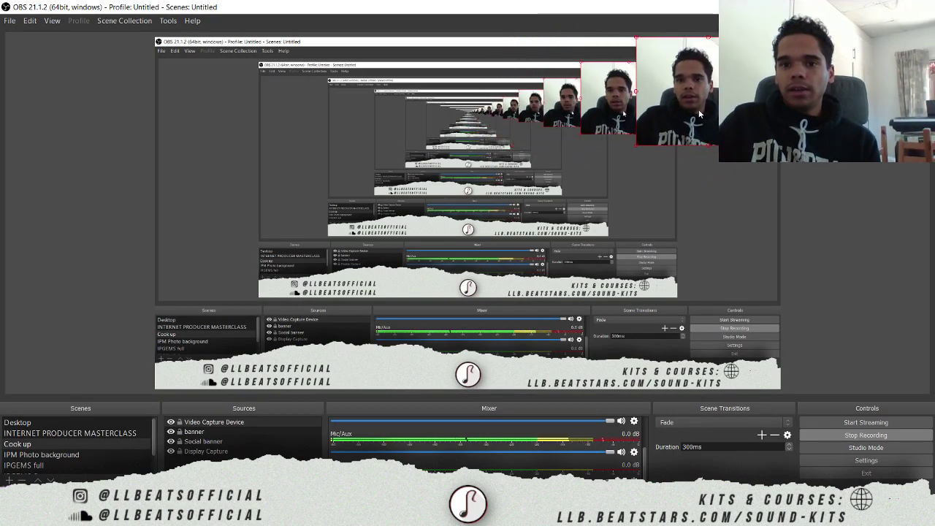
left_click(476, 515)
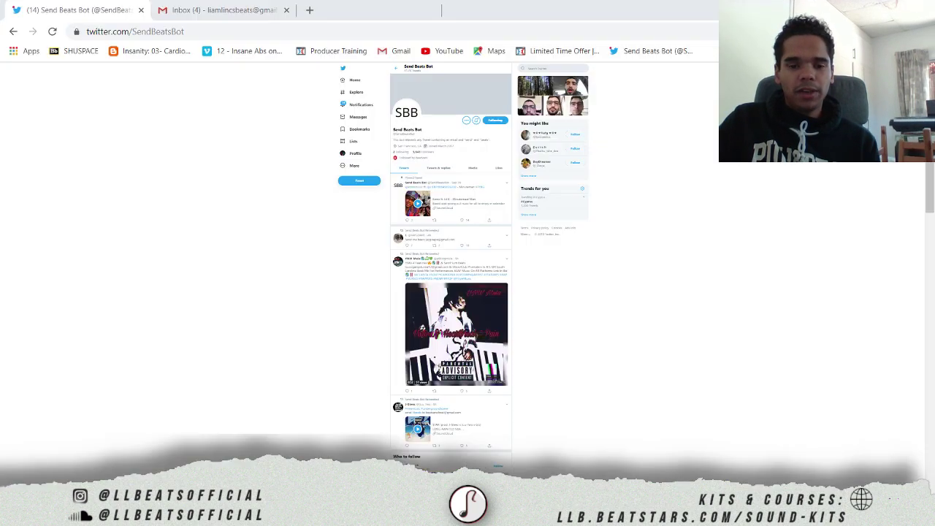
- Shrink the Twitter page one more zoom level and load older Send Beats Bot retweets containing artists' email addresses
key("ctrl+minus")
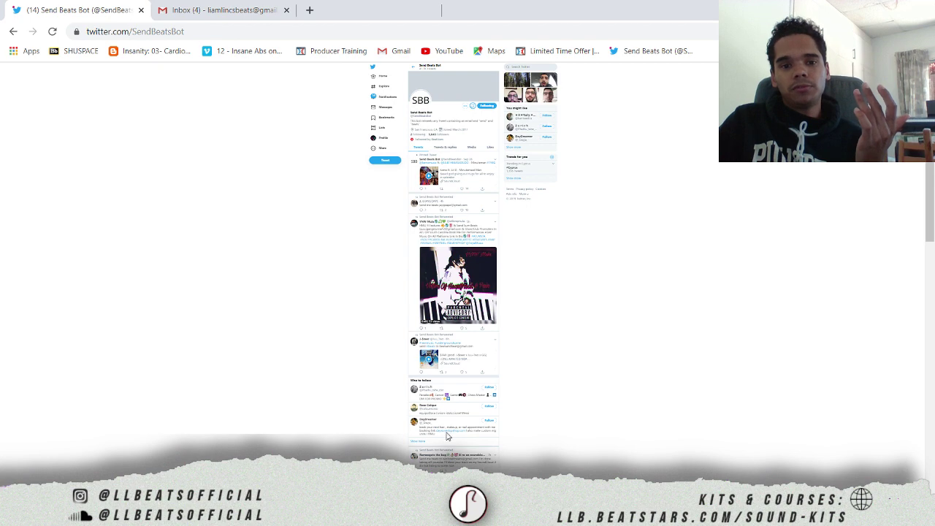
scroll(447, 435, "down", 10)
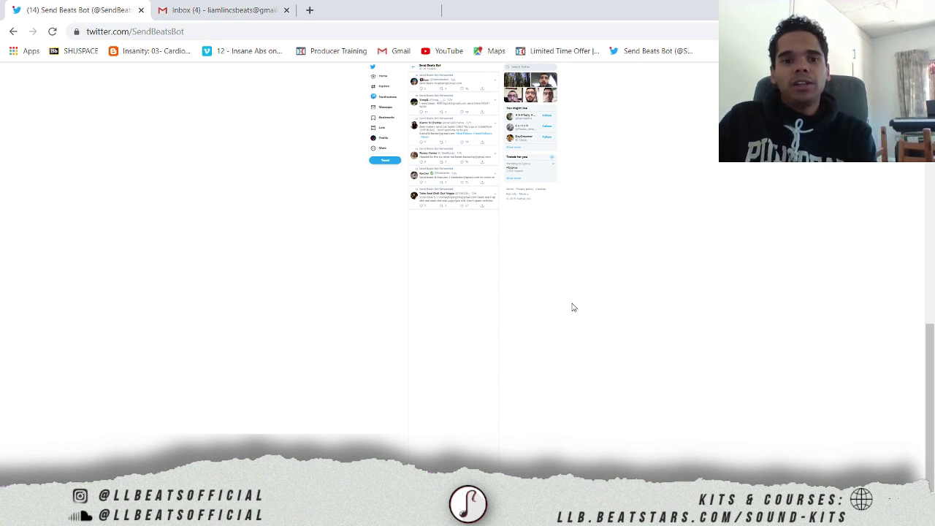
scroll(789, 219, "down", 2)
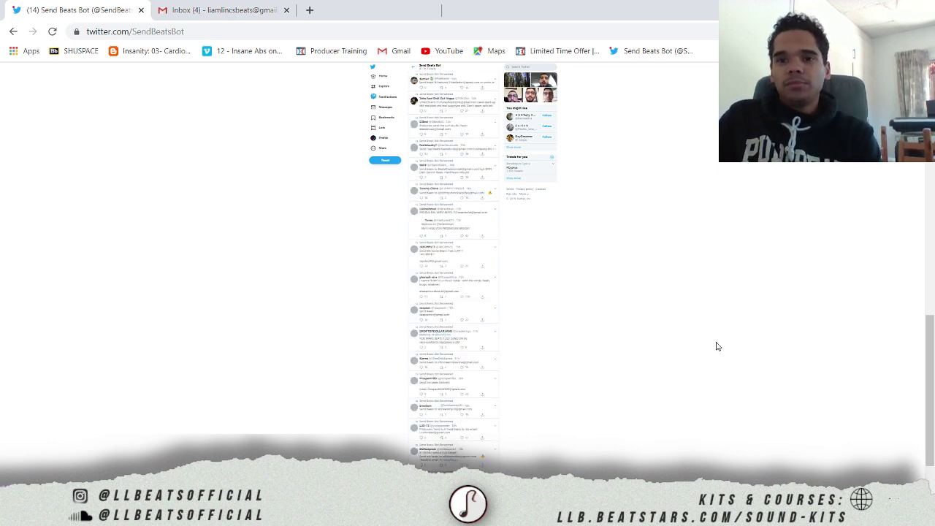
scroll(715, 174, "down", 2)
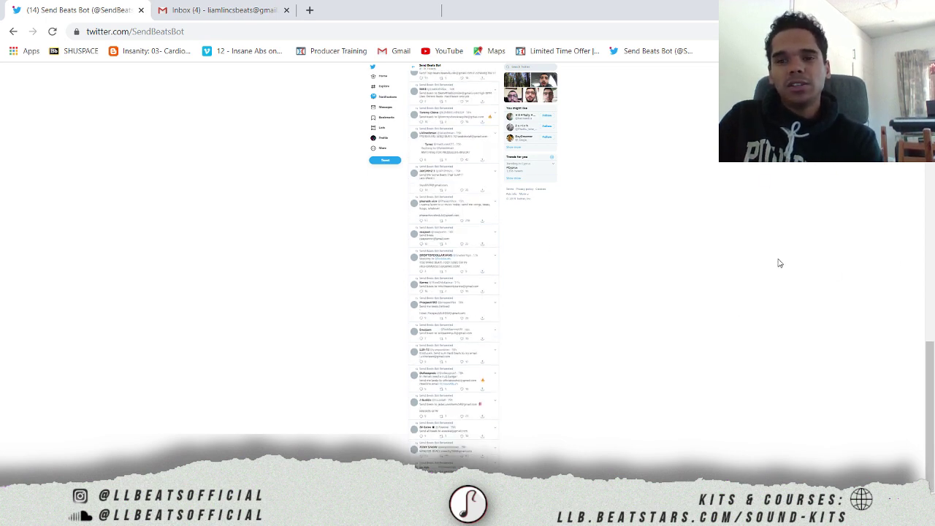
scroll(675, 248, "down", 5)
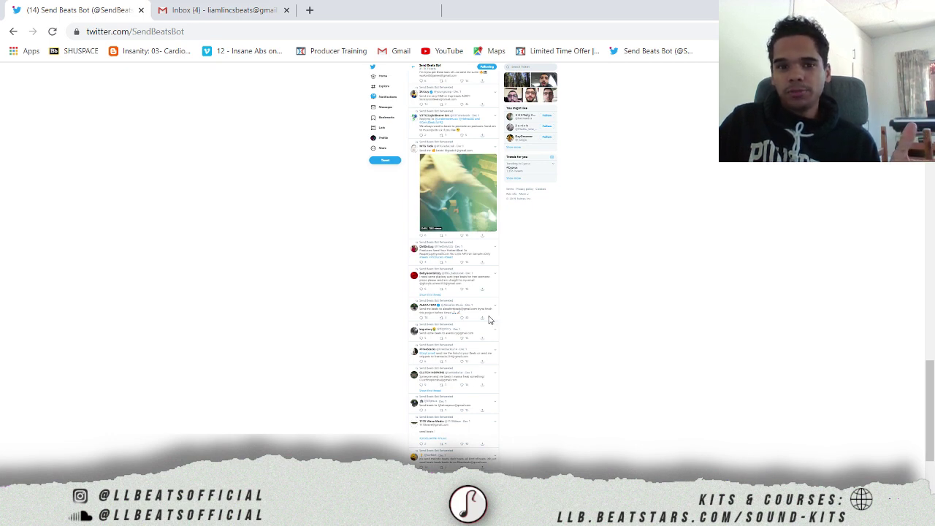
- Open the Email Extractor results for the Twitter page and copy the list of found email addresses
left_click(814, 31)
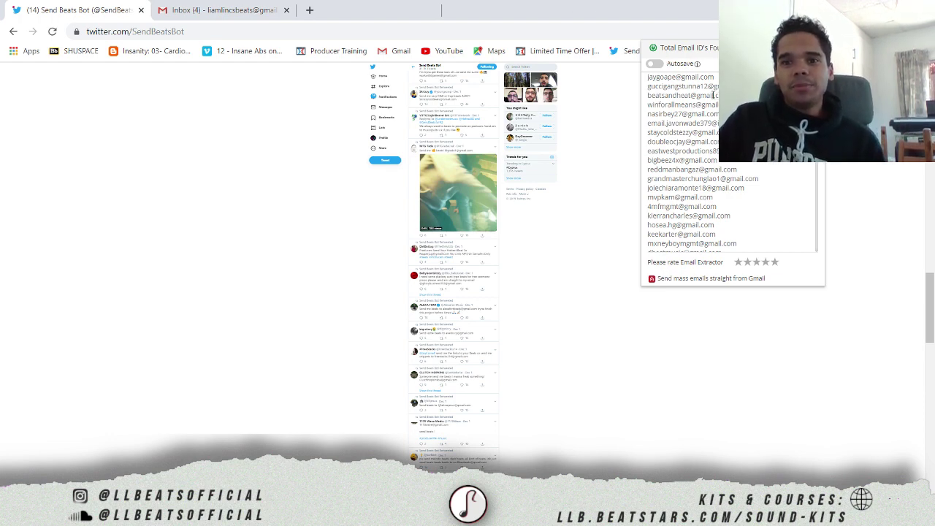
key("Escape")
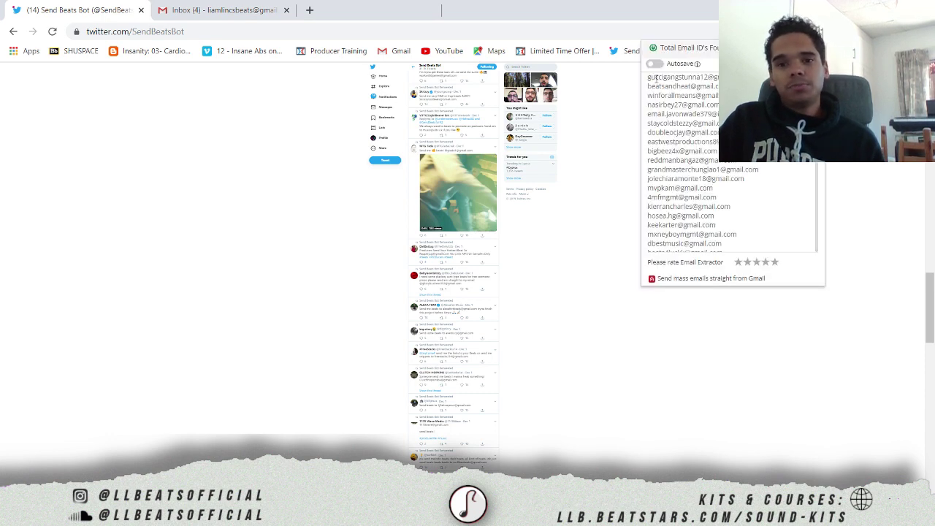
left_click_drag(648, 76, 764, 230)
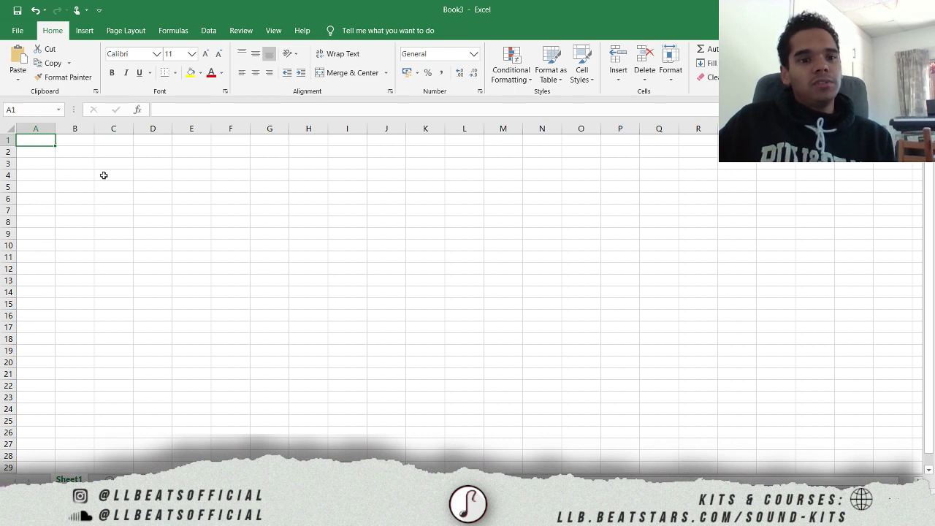
- Paste the copied email addresses into column A of the blank Excel workbook, starting at cell A1
left_click(62, 165)
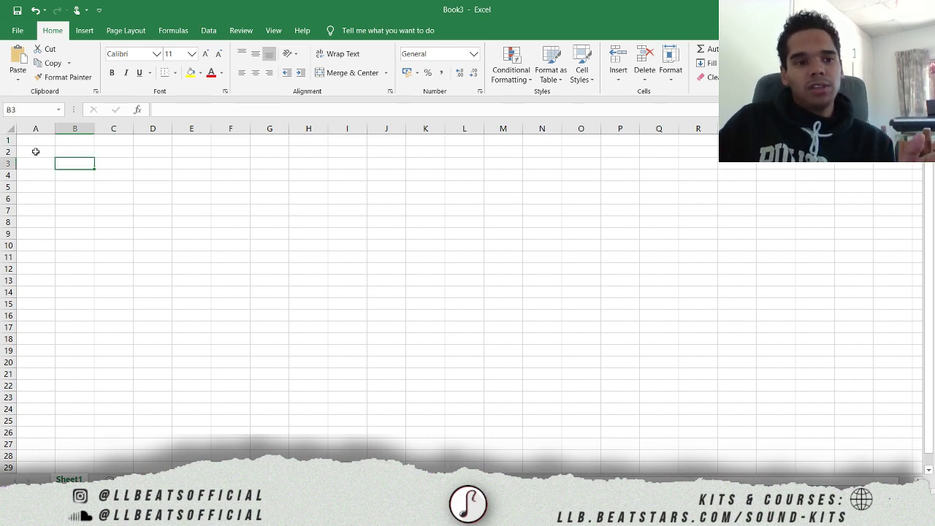
left_click(34, 153)
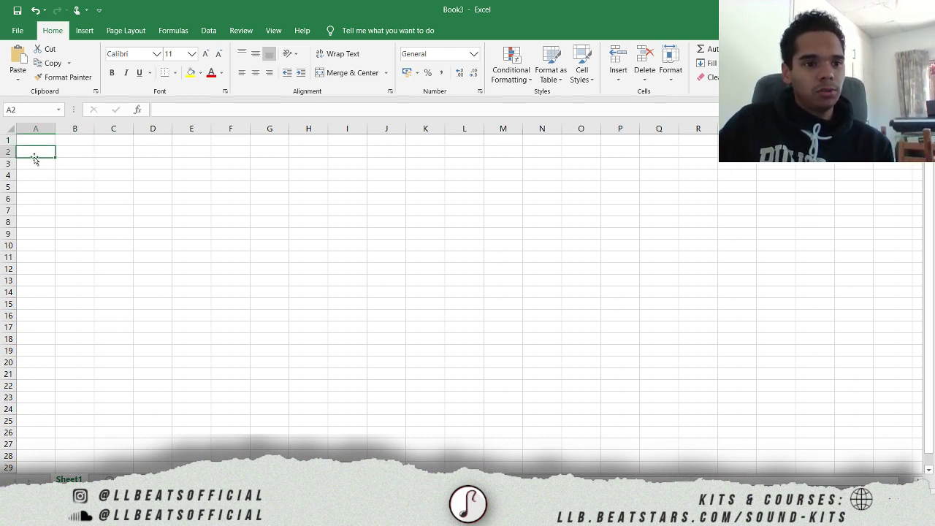
left_click(38, 140)
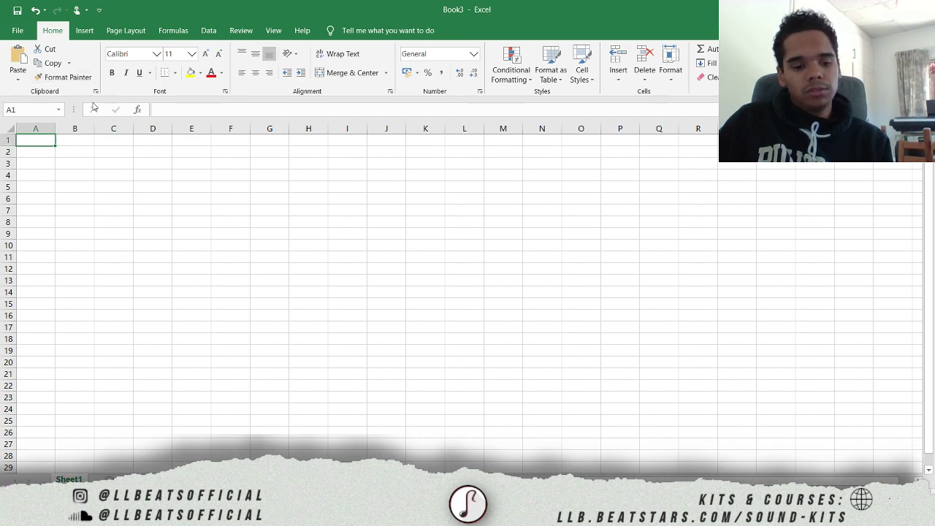
key("ctrl+v")
left_click(136, 211)
- Delete the extension's upgrade notice from cell A77 below the pasted email list
scroll(301, 237, "down", 20)
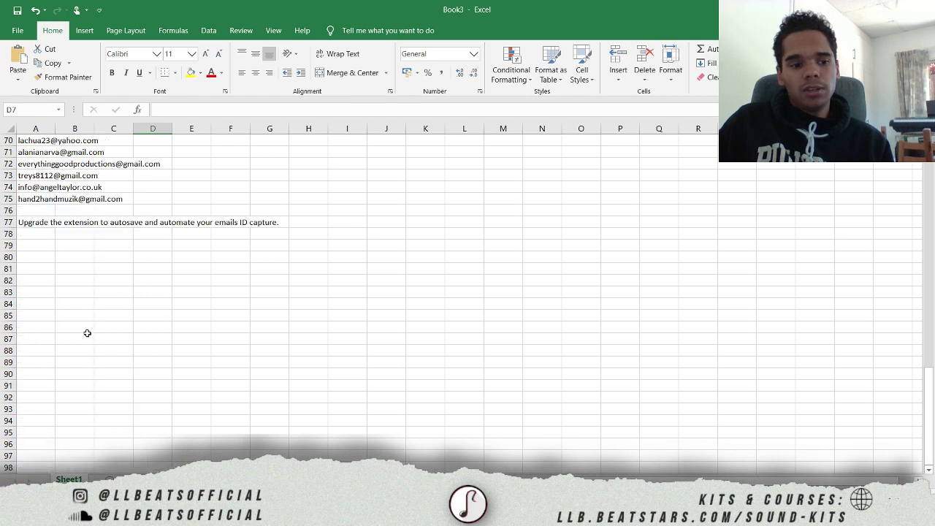
left_click(43, 222)
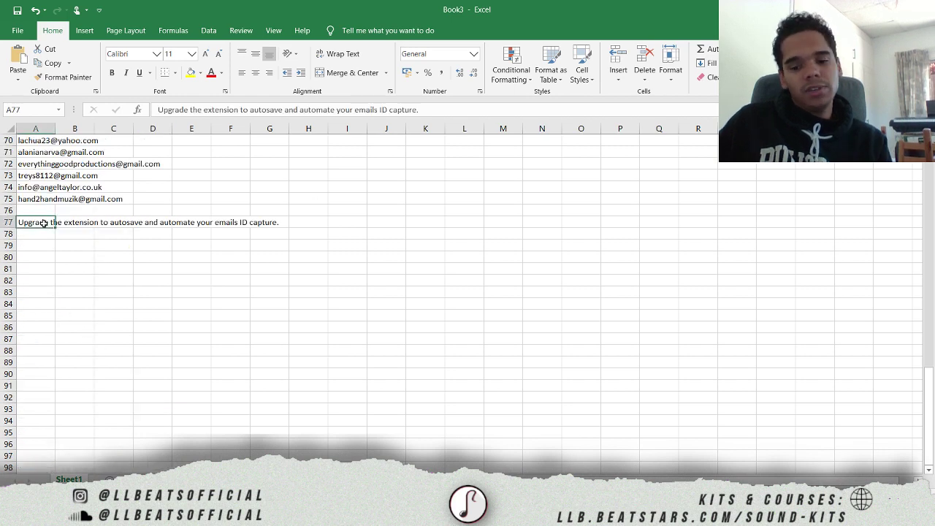
key("BackSpace")
scroll(146, 212, "up", 4)
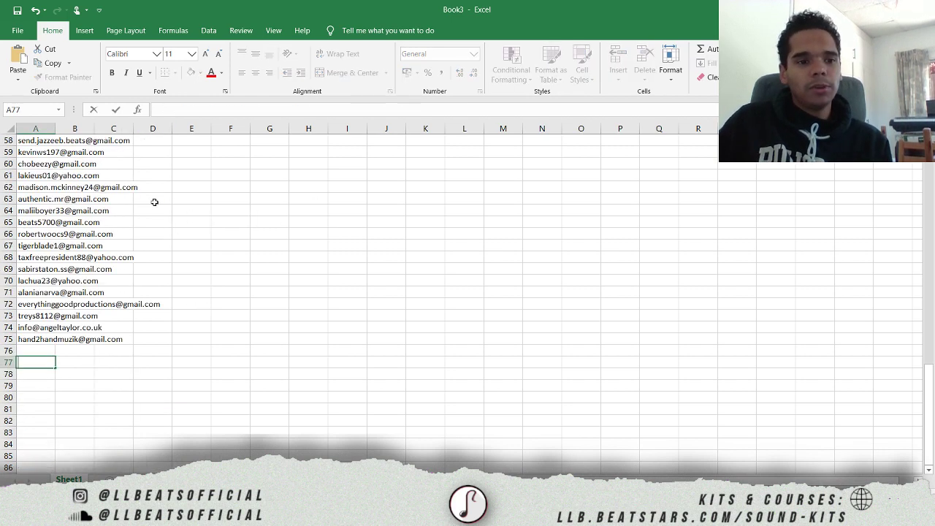
left_click(91, 237)
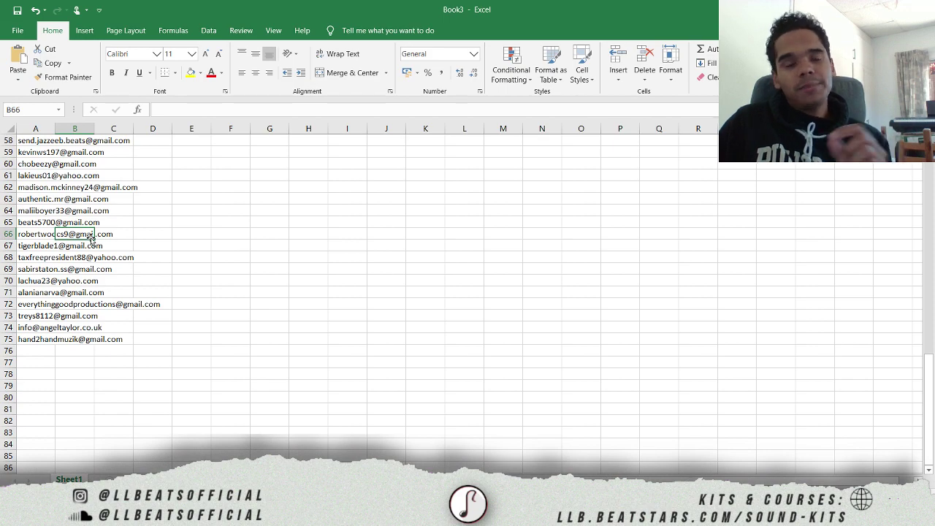
- Select the whole sheet, remove duplicate values based on Column A, and review the cleaned email list
scroll(80, 230, "up", 19)
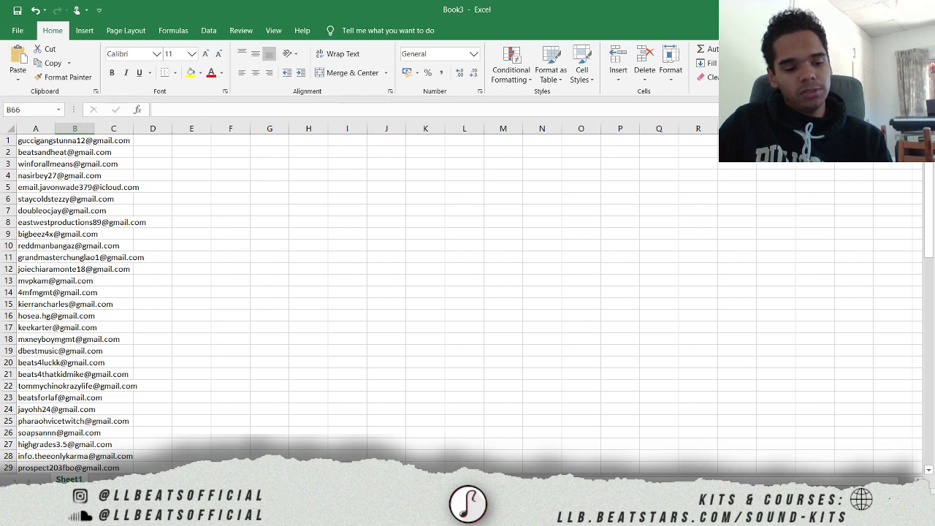
key("ctrl+a")
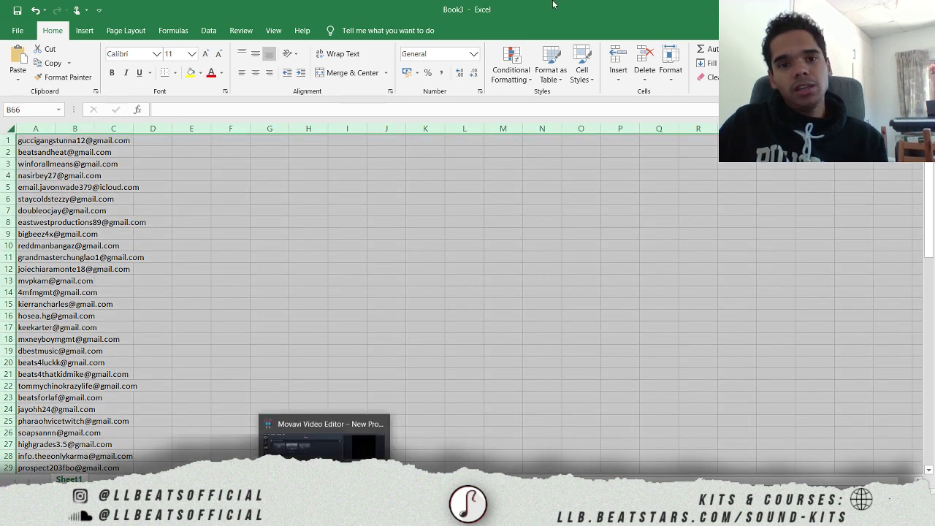
left_click(210, 31)
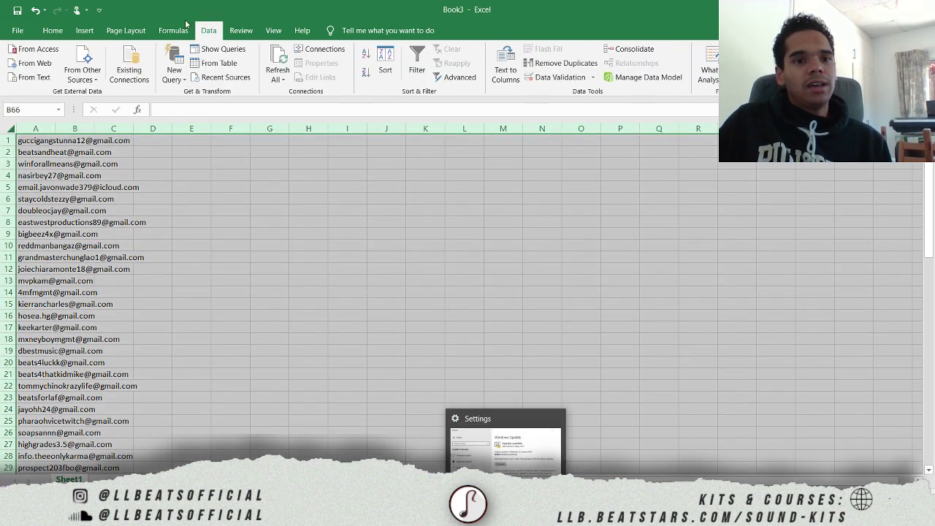
left_click(549, 63)
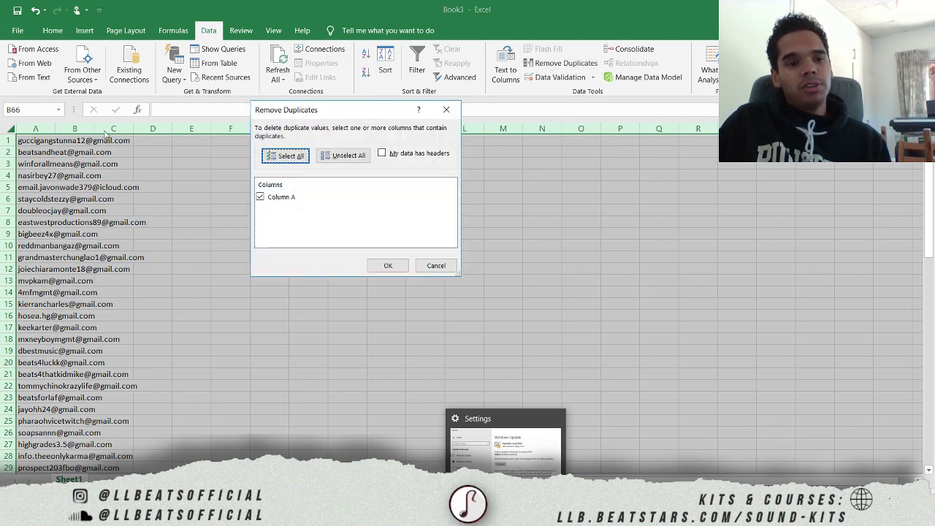
left_click(387, 268)
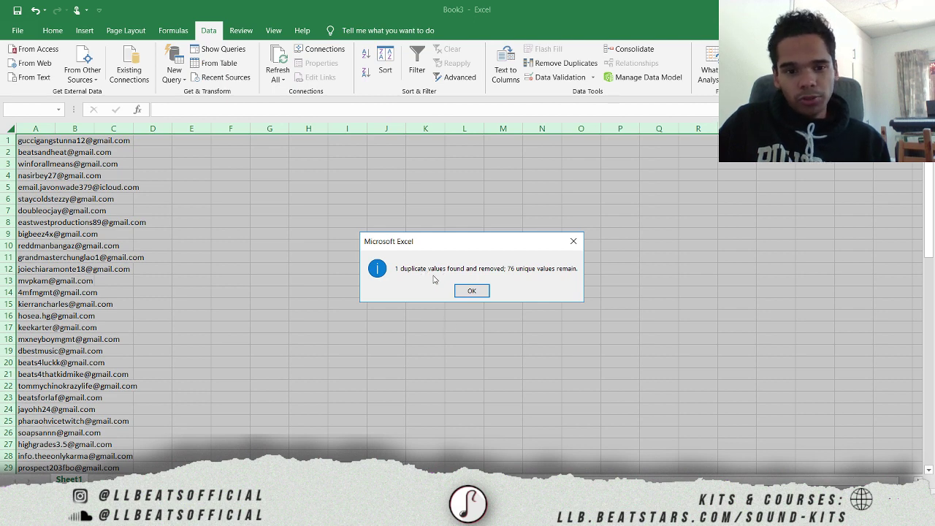
left_click(471, 292)
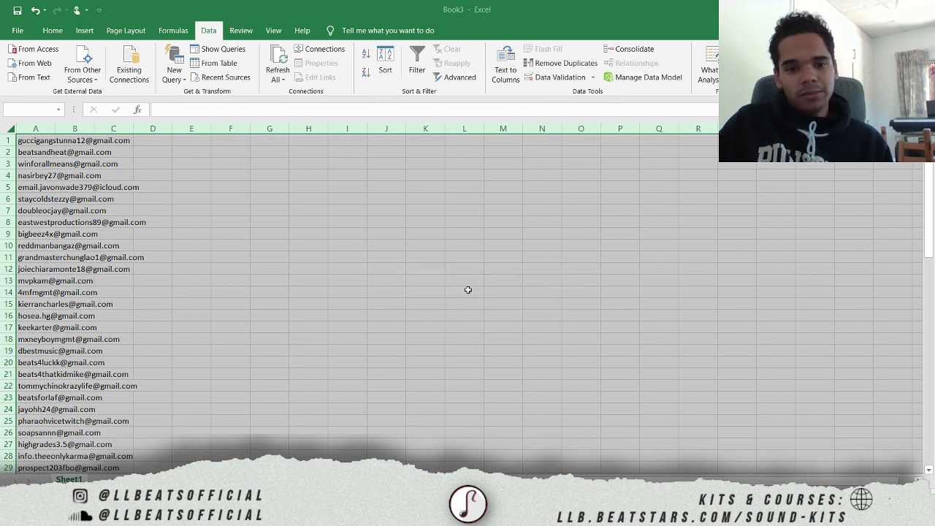
left_click(53, 247)
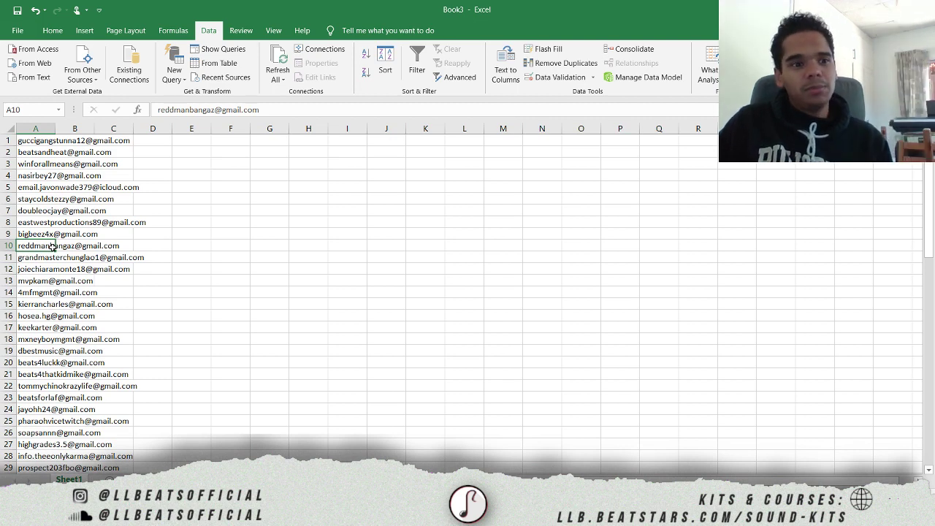
scroll(52, 247, "down", 6)
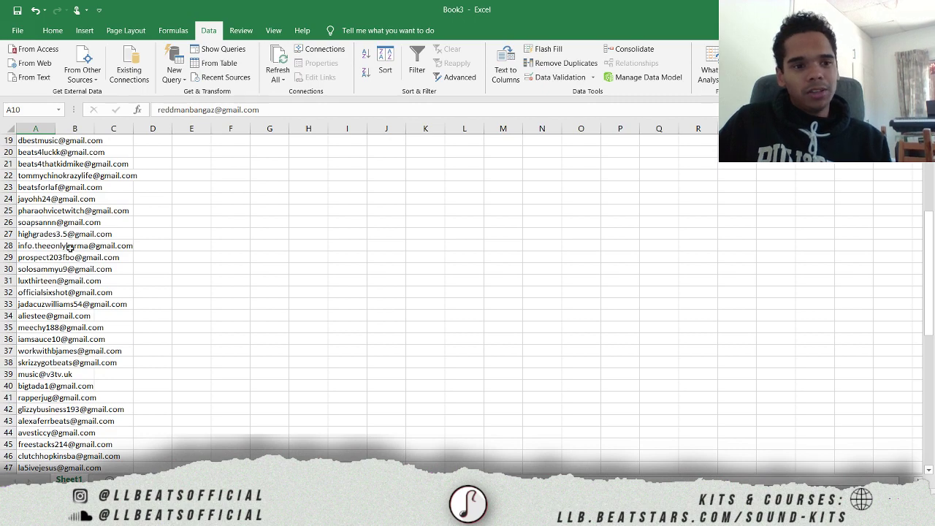
scroll(70, 248, "up", 6)
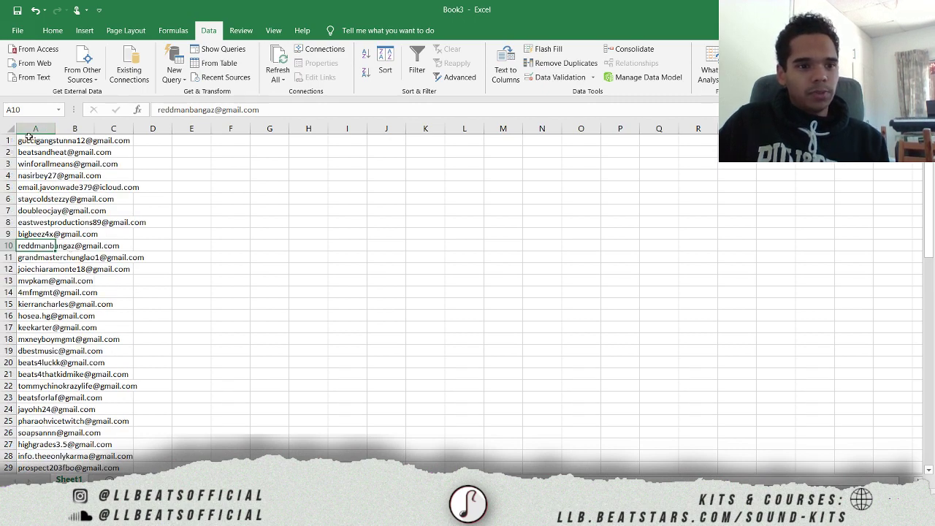
- Switch back to the browser's Gmail inbox and start composing a new message
left_click(445, 516)
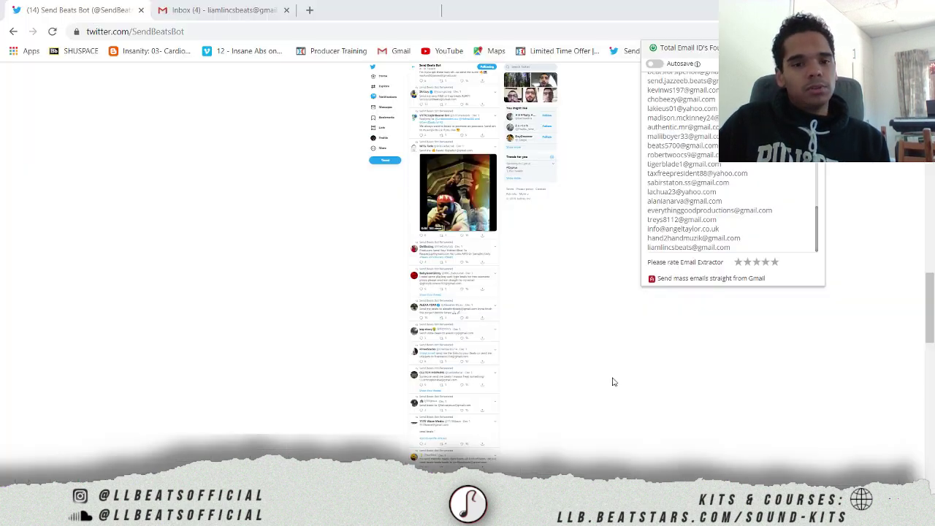
left_click(283, 6)
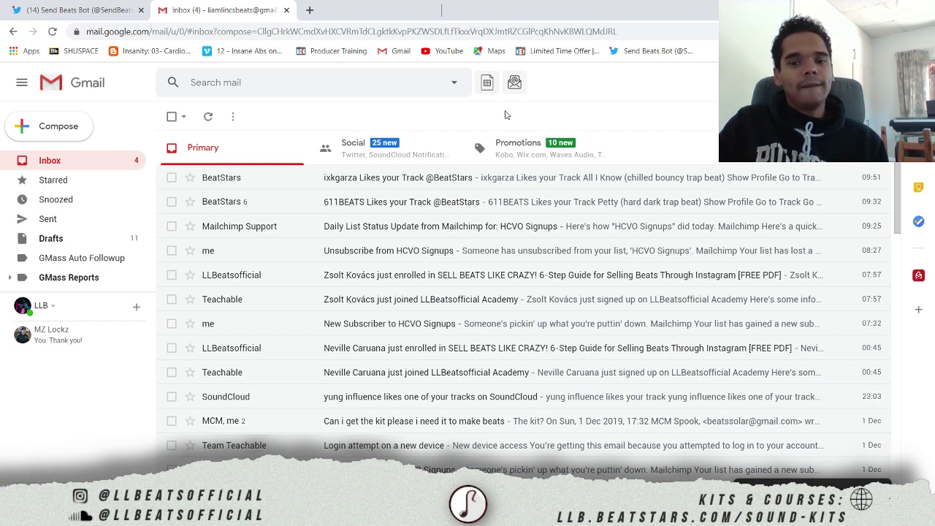
left_click(62, 132)
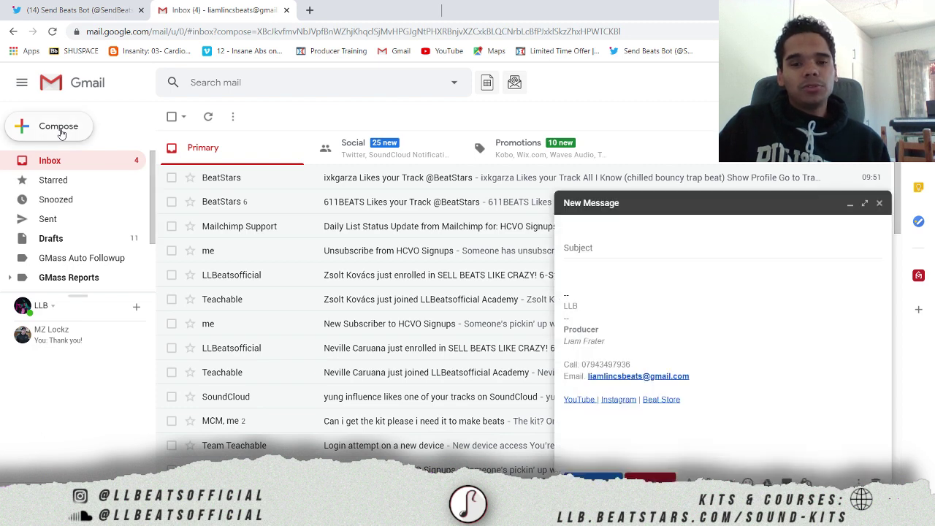
- Set the new message's subject to "beats" and start the body with the greeting "hey man," followed by a blank line
left_click(615, 228)
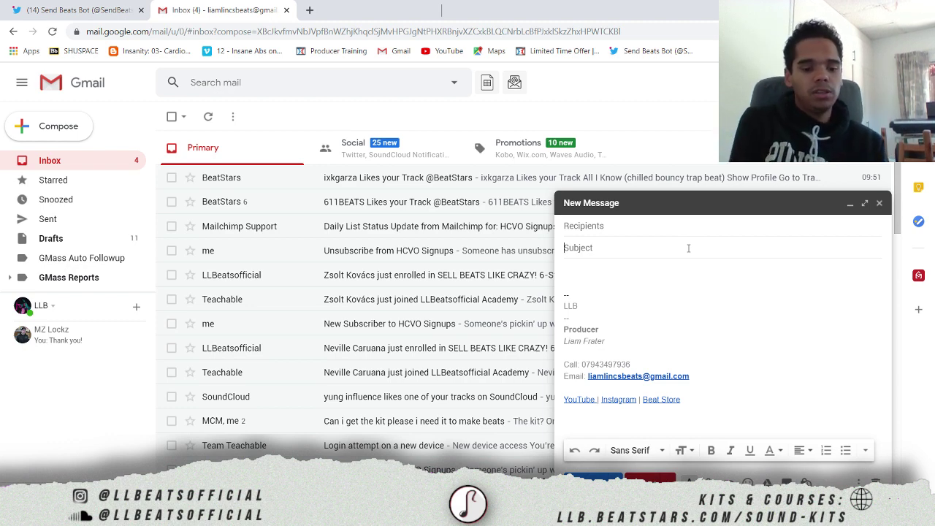
type("beats")
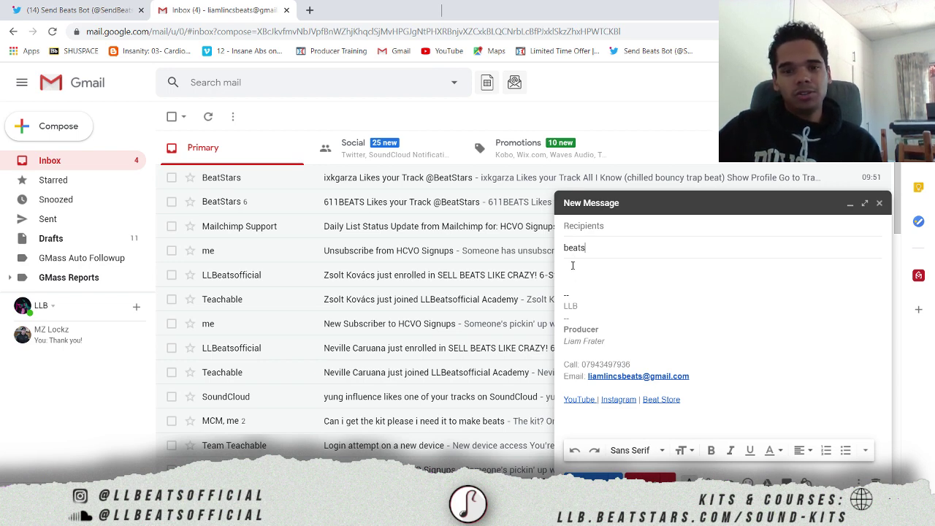
left_click(572, 266)
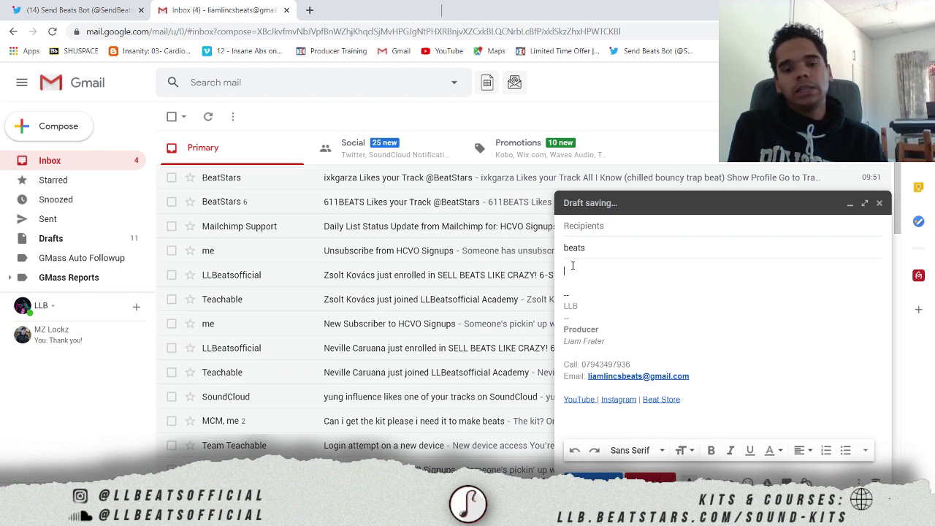
type("hey man,")
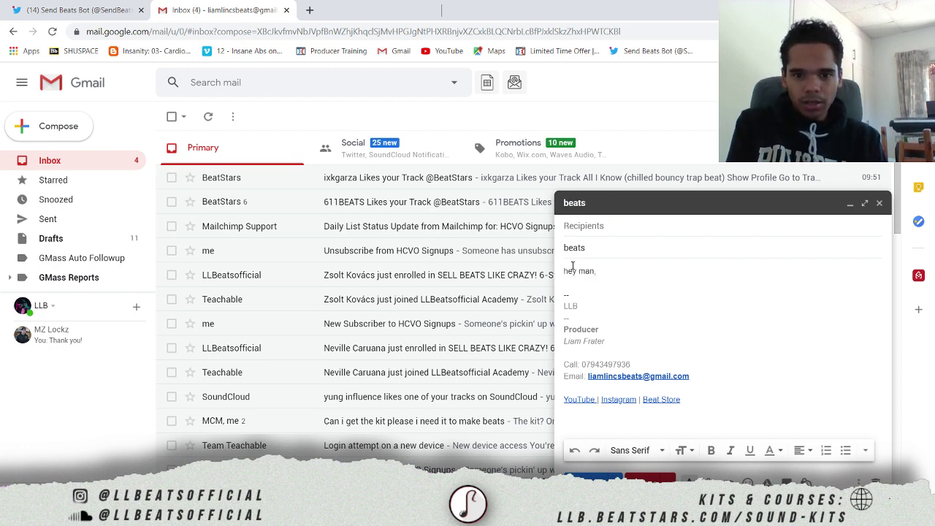
key("Return")
key("Return")
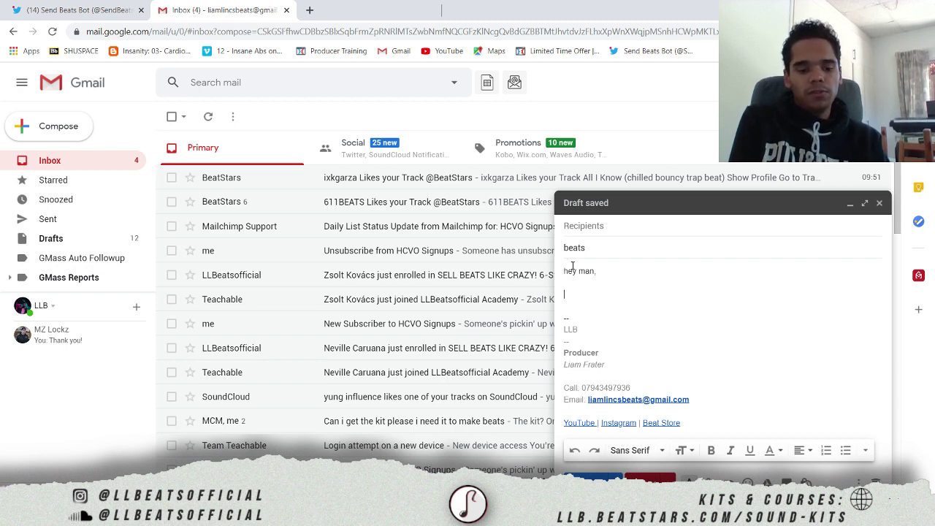
- Add the body line "I just saw your tweet looking for beats, I've got a few beats that could work for you if you're interested?"
type("I just saw your tweet looking for beats, I've got a few beats taht")
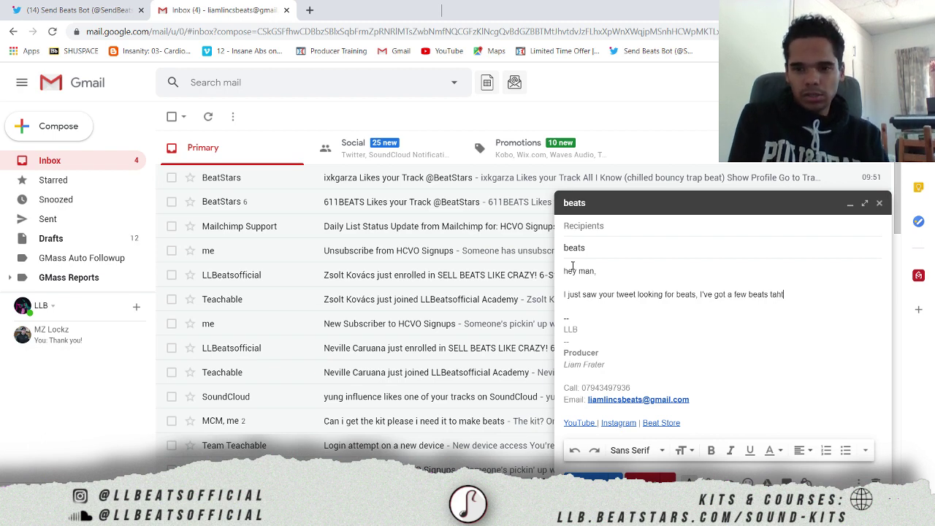
key("BackSpace")
key("BackSpace")
type("hat could work for you if you're interested?")
- Add the paragraph "Drop me a reply and let's get to it!" and the sign-off "All the best --" above the signature
key("Return")
key("Return")
type("Drop me a reply and I")
key("BackSpace")
type("let's get to it!")
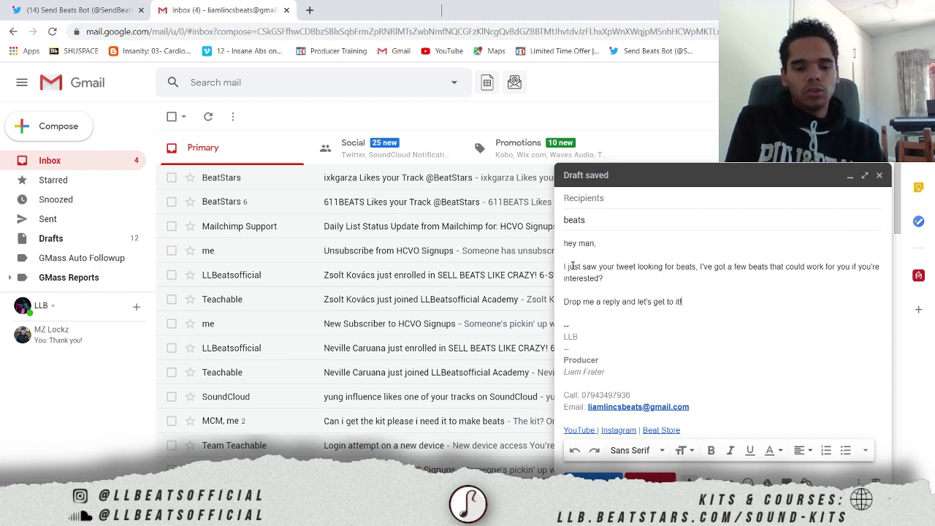
key("Return")
key("Return")
type("All the best --")
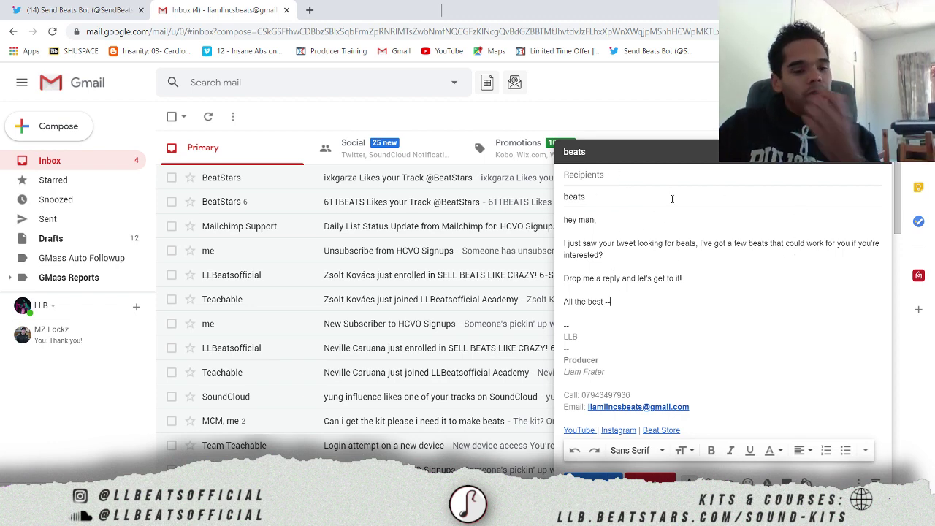
- Paste the copied list of artists' email addresses into the message's recipients and collapse the list
left_click(655, 176)
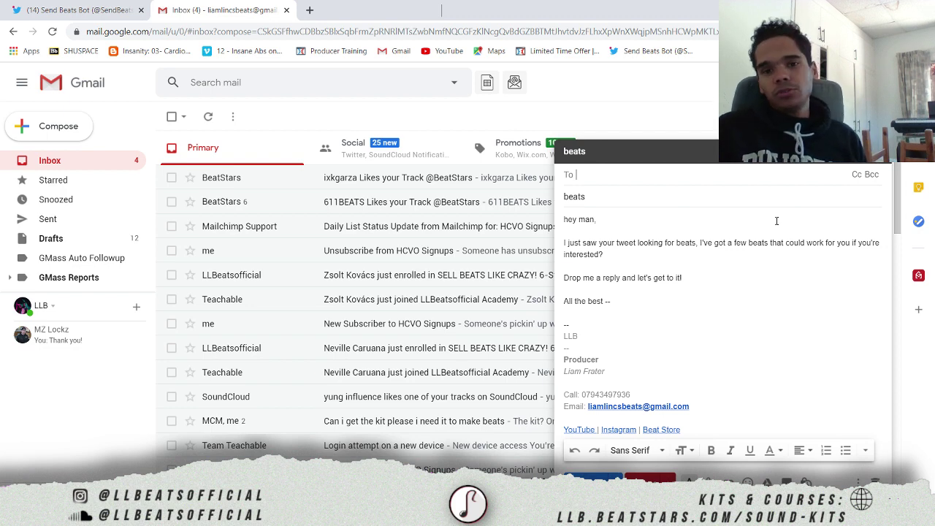
key("ctrl+v")
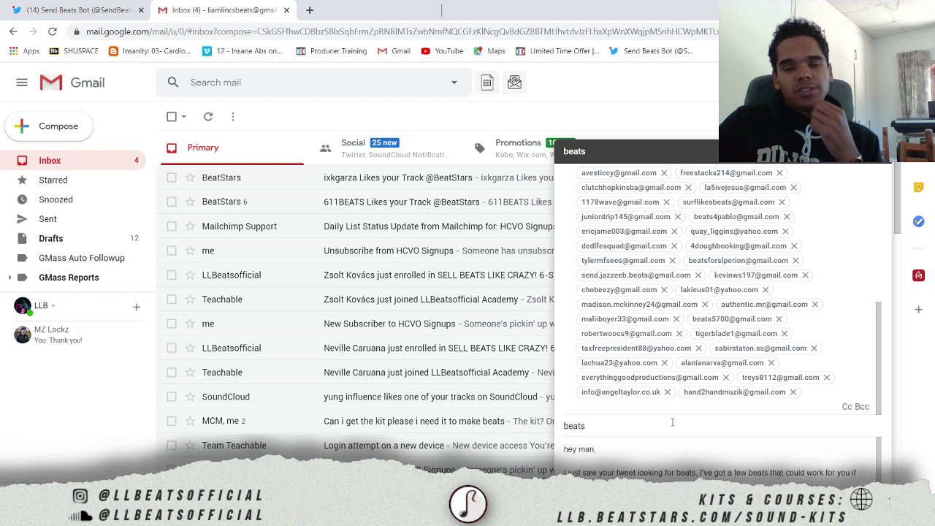
left_click(794, 417)
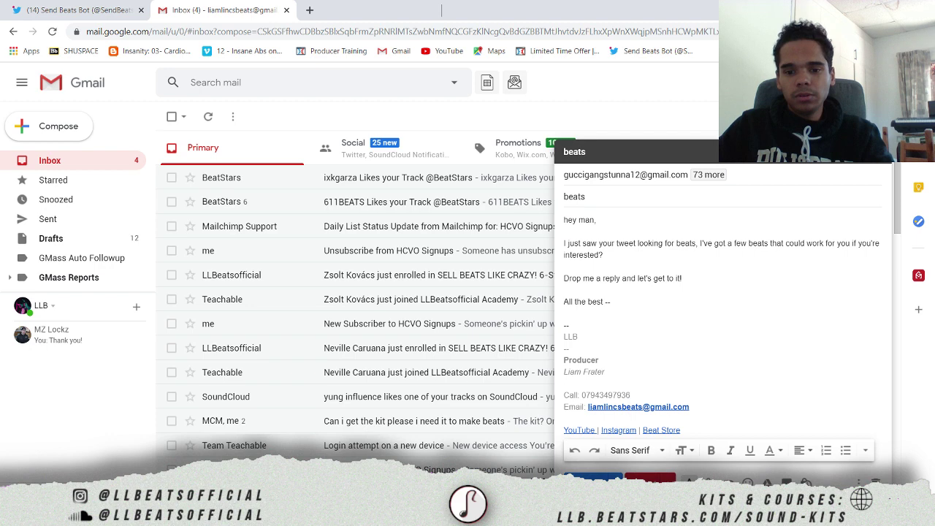
- Enable the first GMass auto follow-up stage, after 2 days if No Reply, with text above the original, and close the settings
left_click(667, 477)
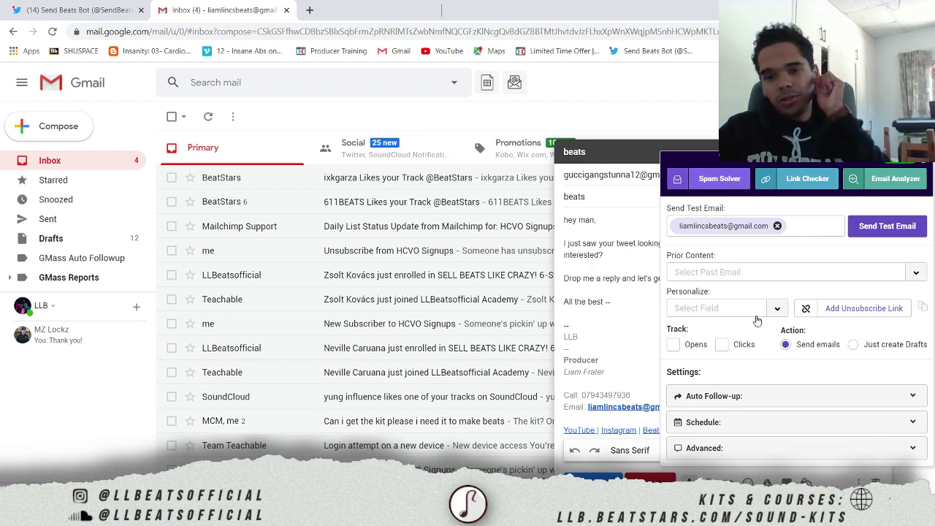
left_click(748, 400)
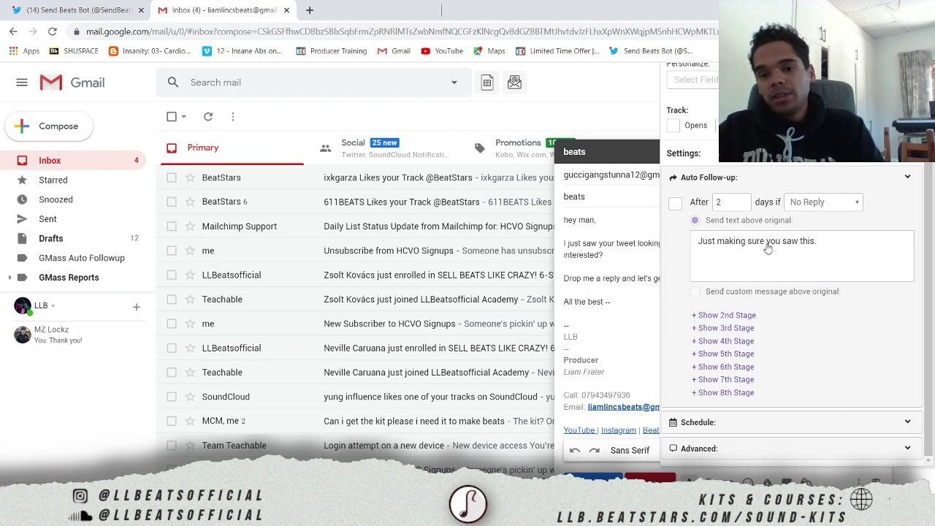
left_click(675, 207)
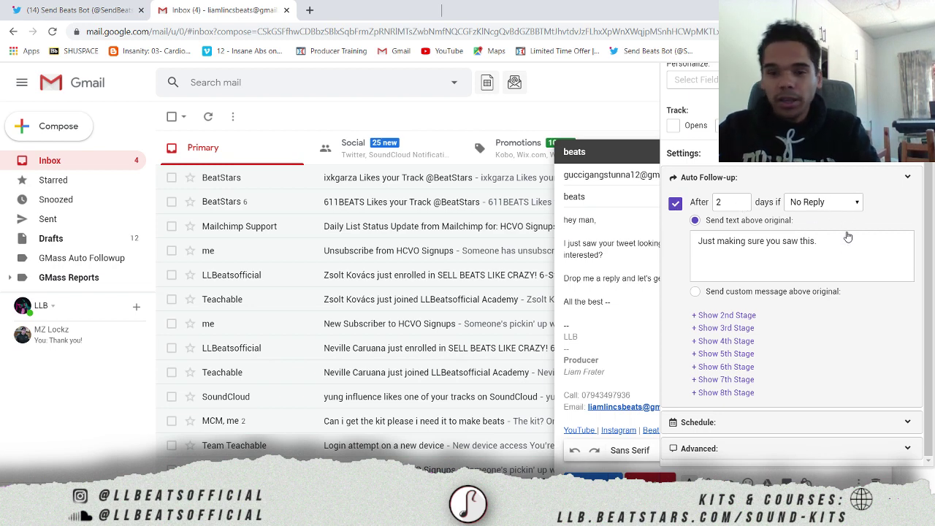
left_click(804, 250)
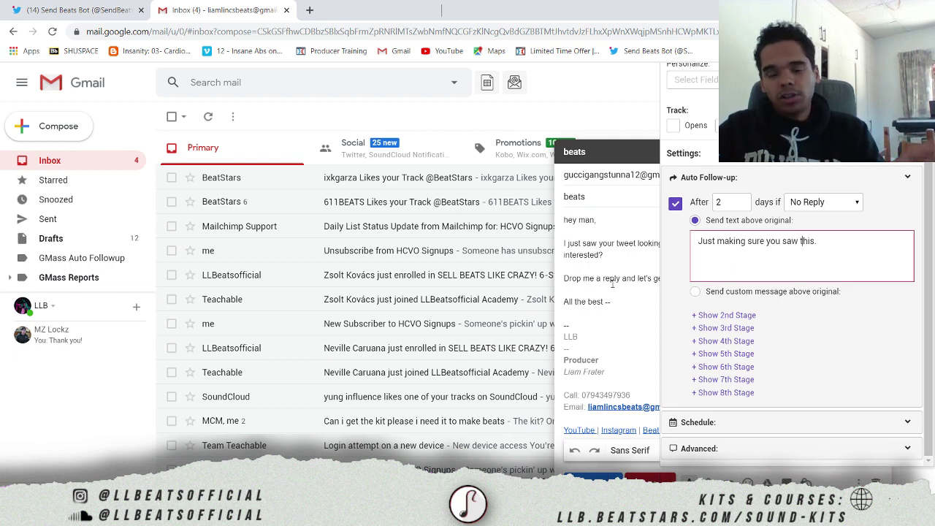
left_click(612, 285)
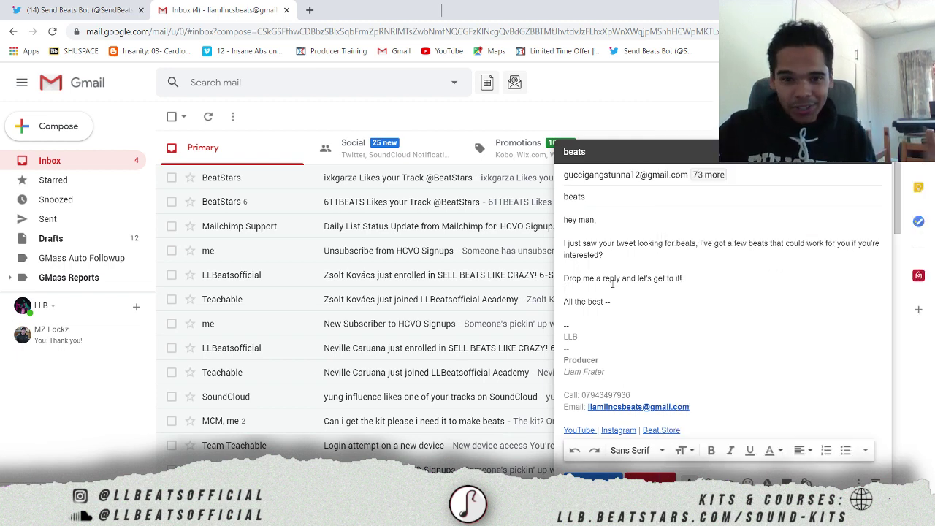